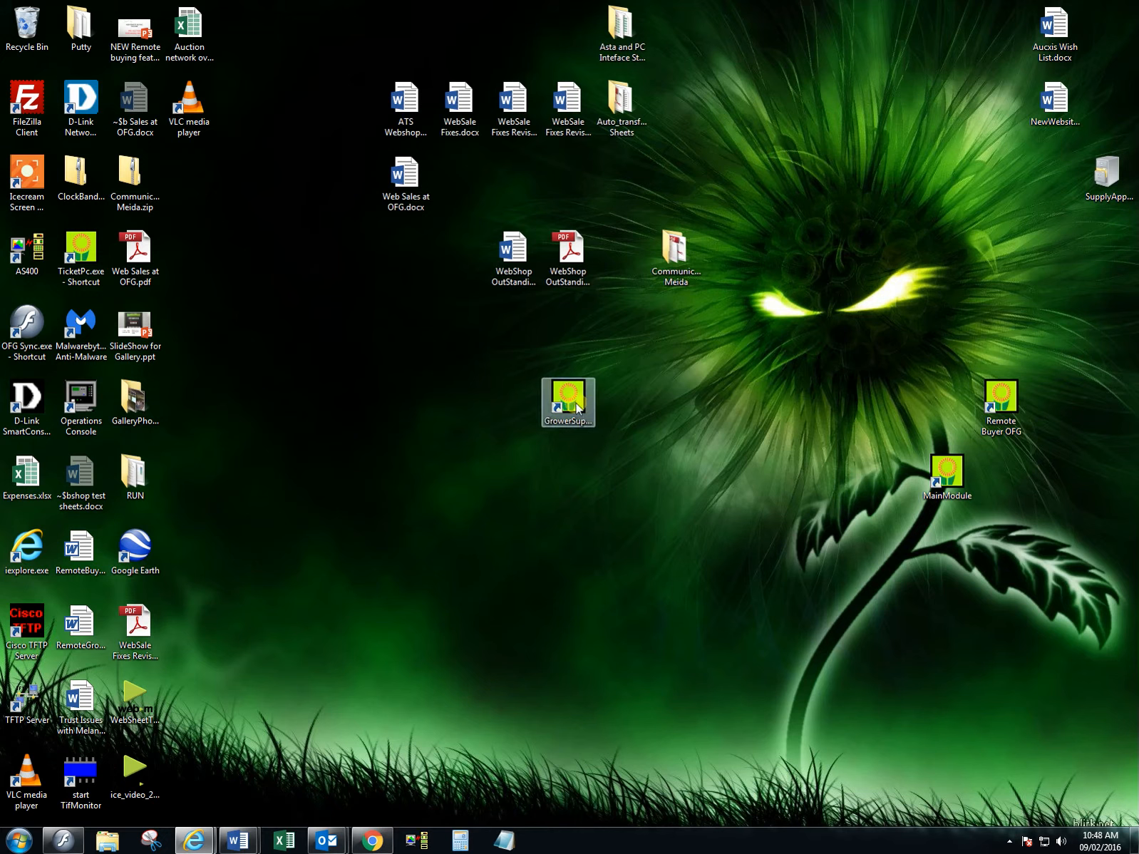
# - Launch GrowerSupply, log in with the account password and choose the WEB SALES sheet type
pyautogui.doubleClick(577, 408)
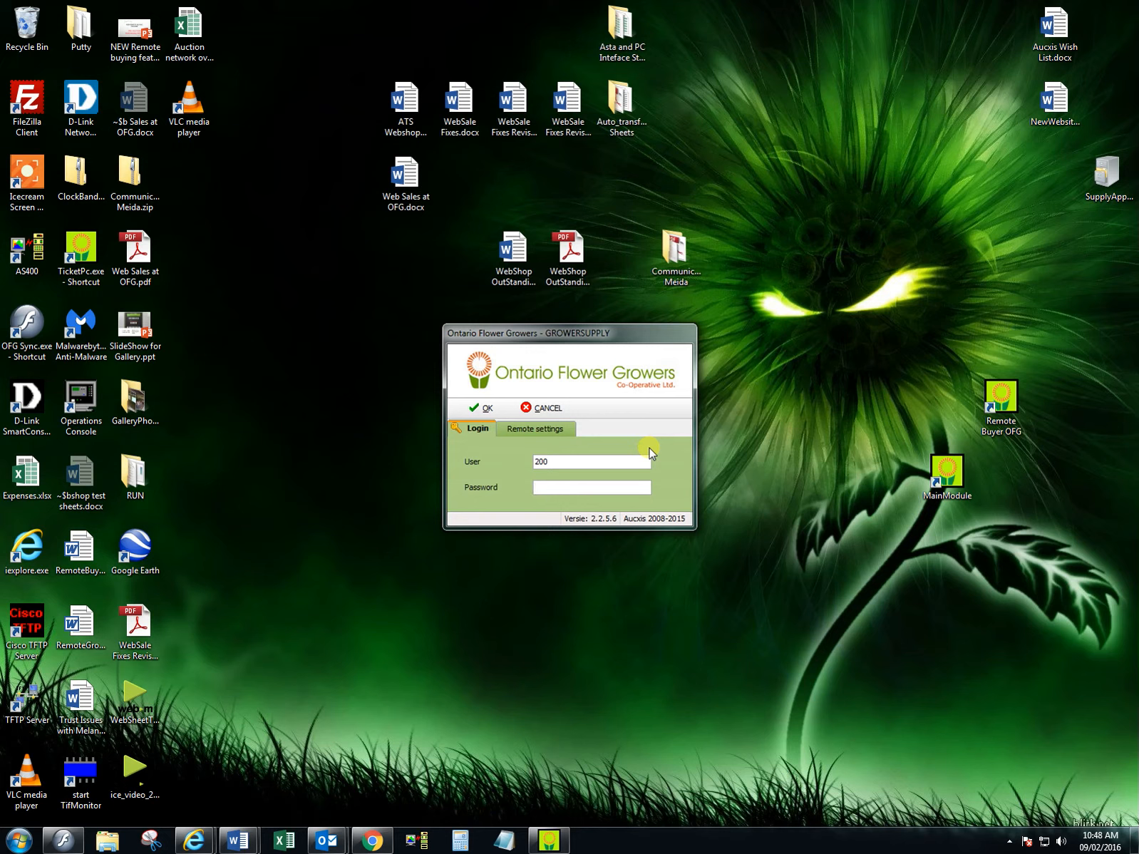
pyautogui.write('****')
pyautogui.press('Return')
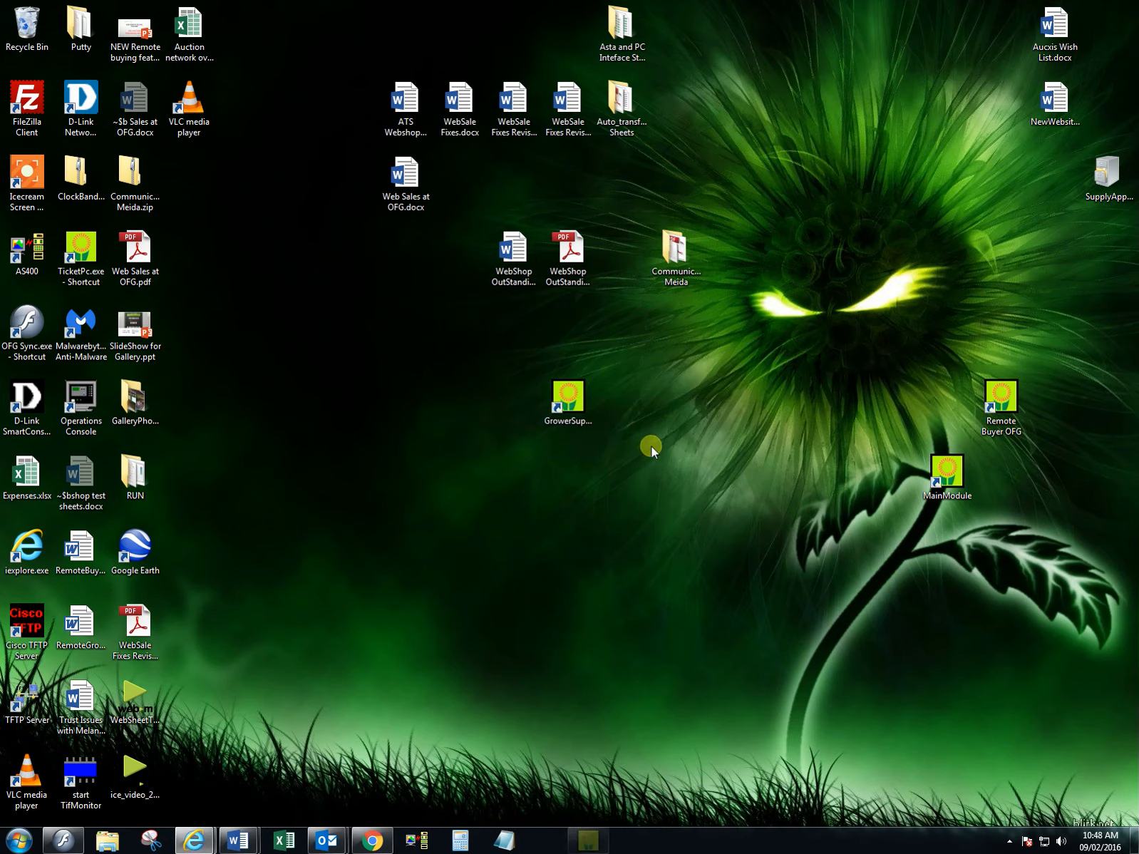
pyautogui.click(574, 189)
pyautogui.click(517, 221)
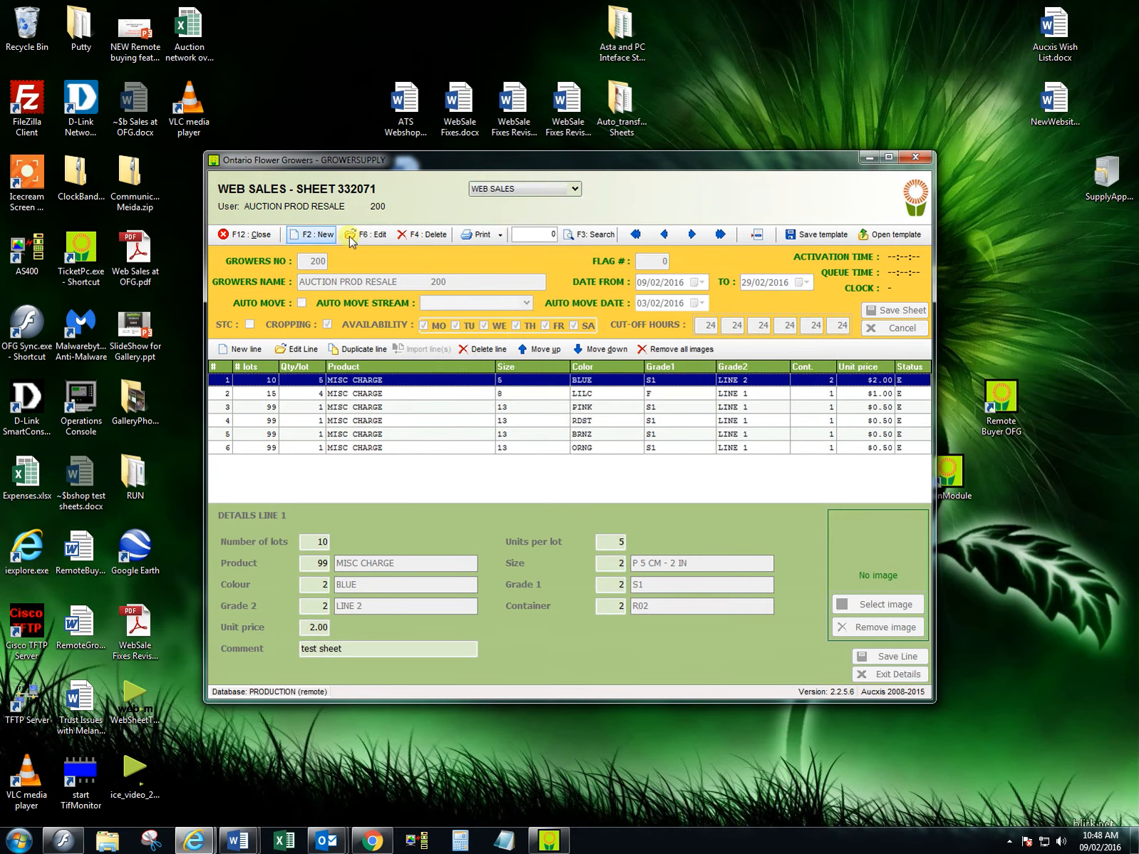
# - Create a new web sales sheet with the STC option enabled, then save it and confirm
pyautogui.click(320, 236)
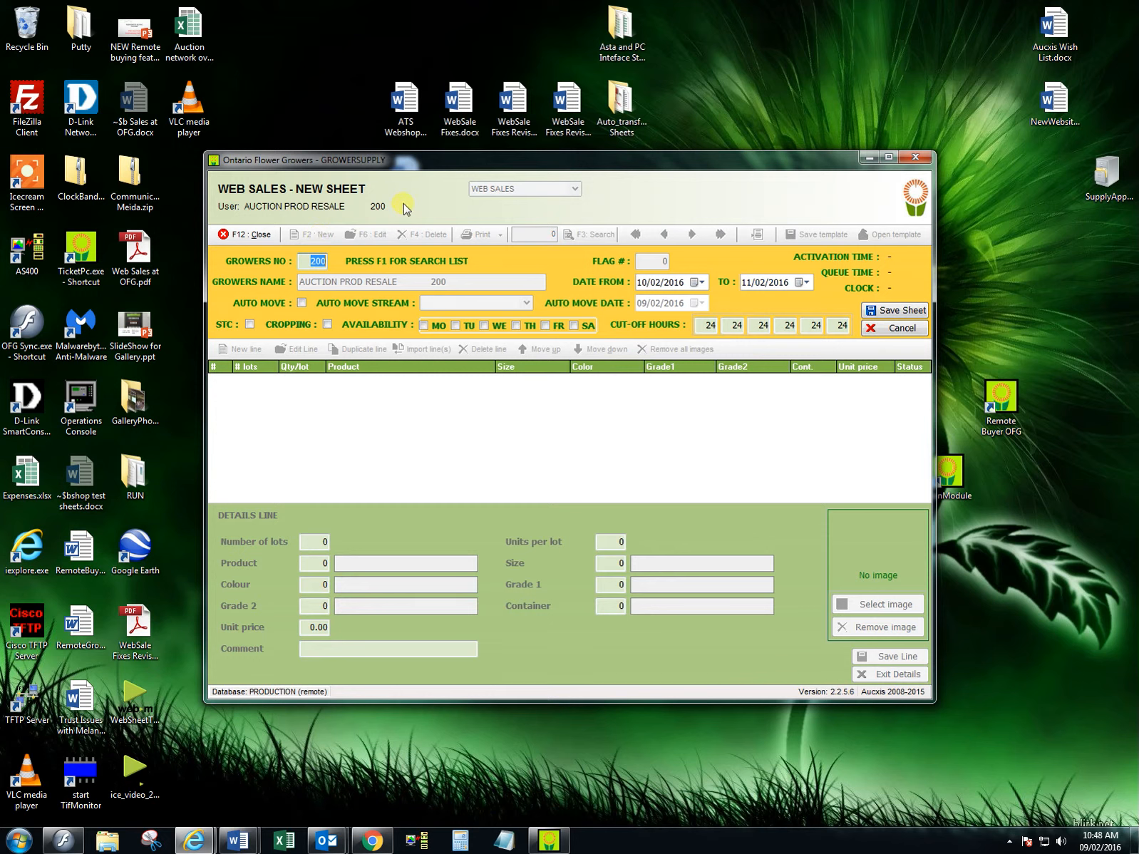
pyautogui.click(249, 325)
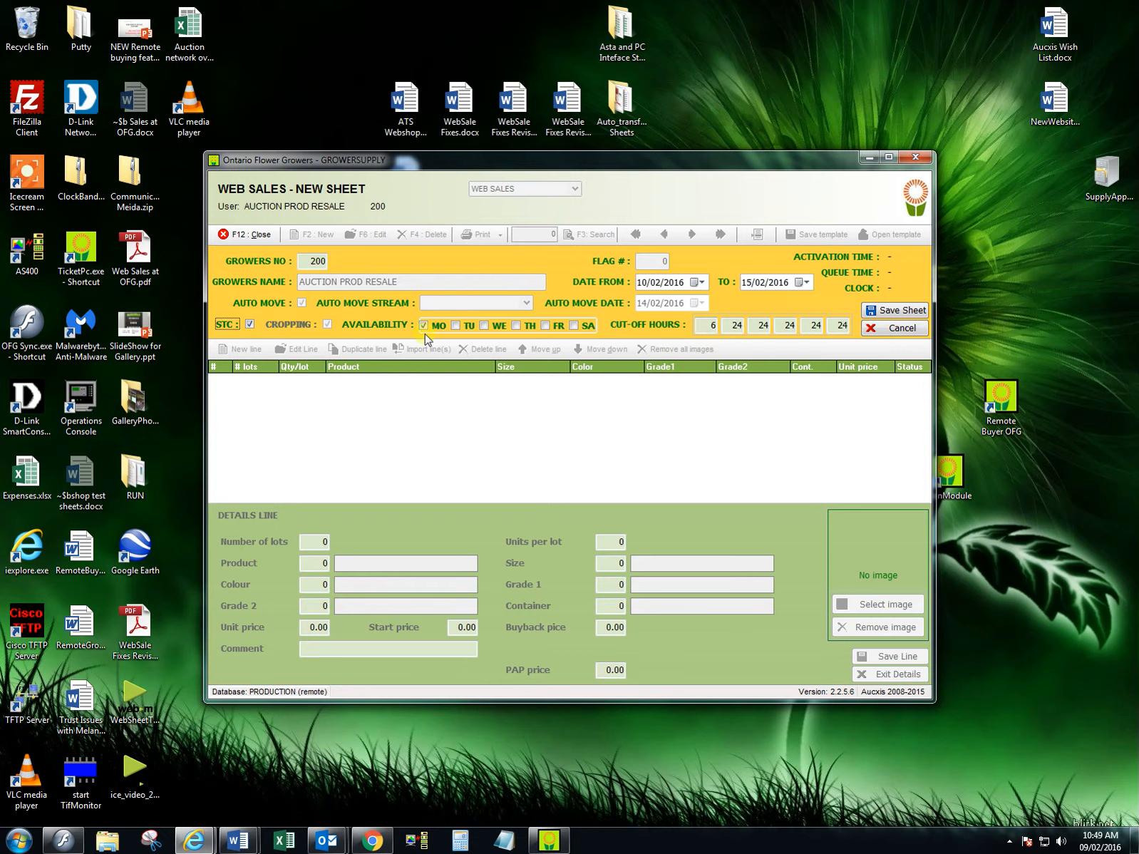
pyautogui.click(884, 312)
pyautogui.click(447, 370)
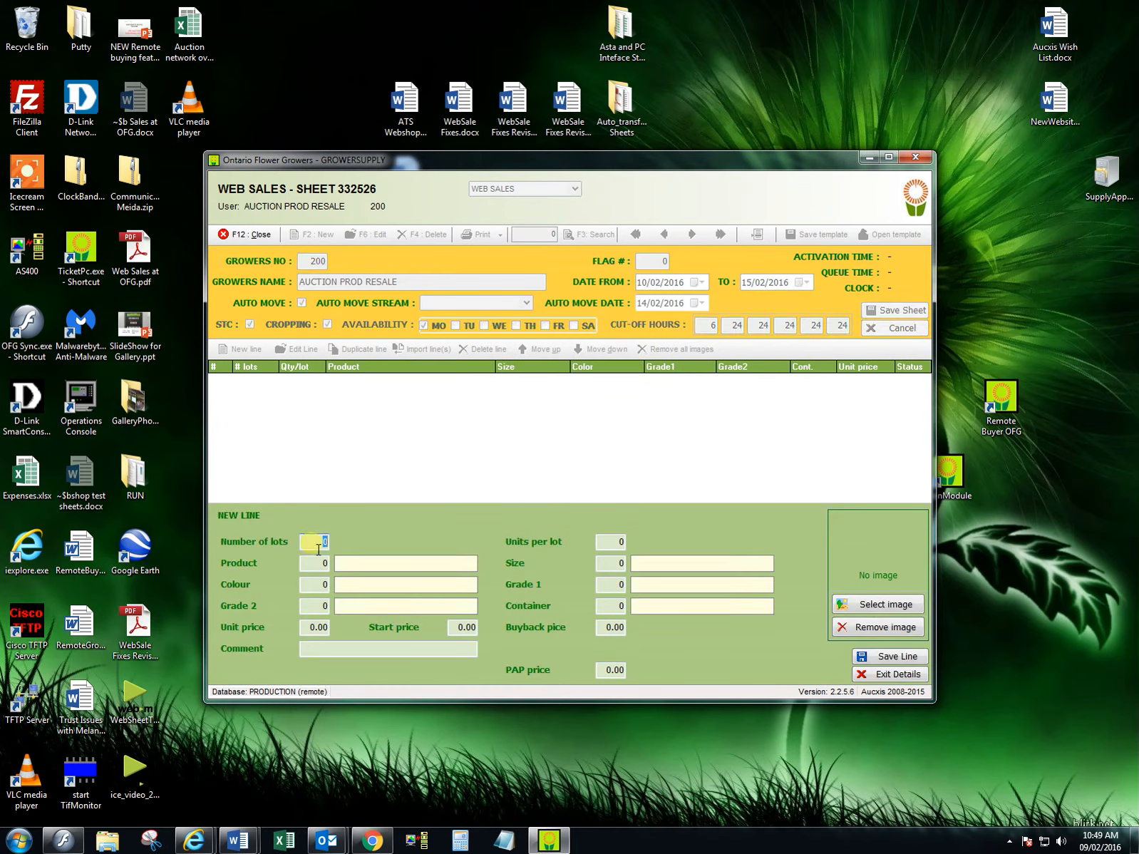
# - Fill in a new line with 30 lots, 3 units per lot, product 99, and code 1 for size, colour, both grades and container
pyautogui.write('30')
pyautogui.press('Tab')
pyautogui.write('3')
pyautogui.press('Tab')
pyautogui.write('99')
pyautogui.press('Tab')
pyautogui.write('1')
pyautogui.press('Tab')
pyautogui.write('1')
pyautogui.press('Tab')
pyautogui.write('1')
pyautogui.press('Tab')
pyautogui.write('1')
pyautogui.press('Tab')
pyautogui.write('1')
pyautogui.press('Tab')
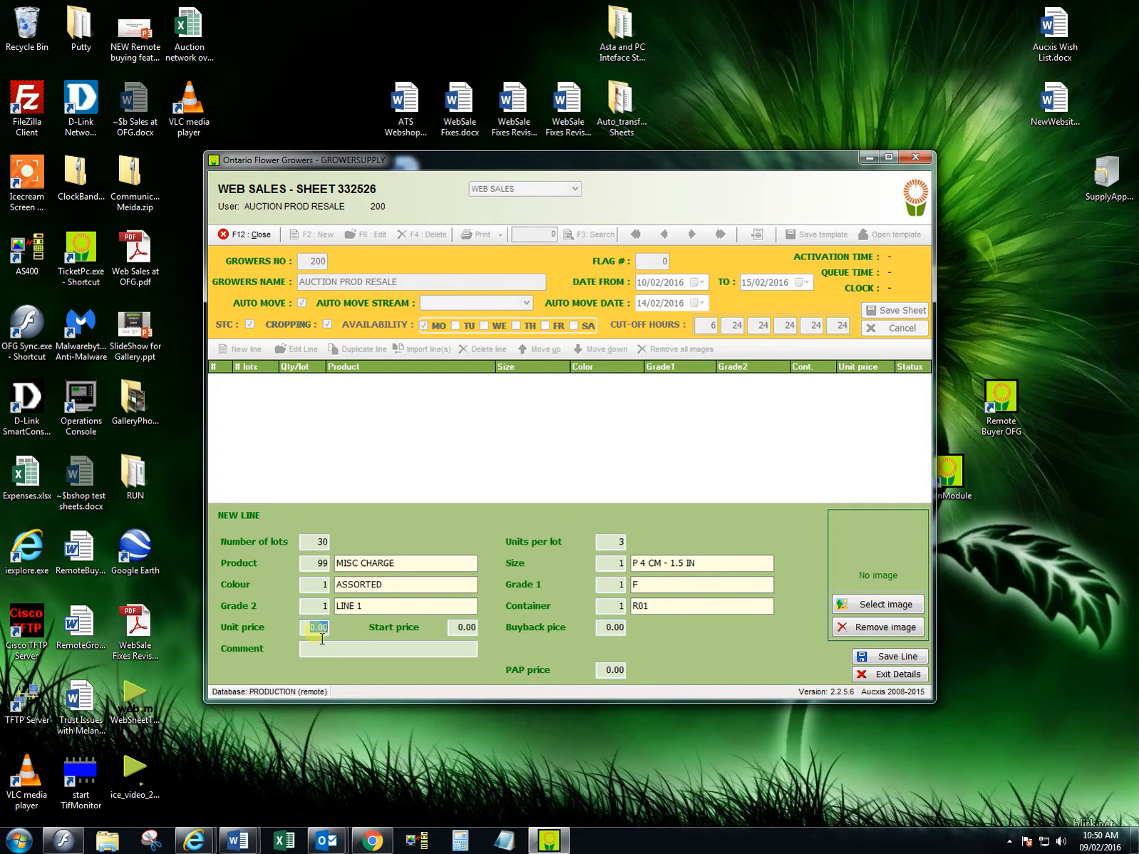
# - Set the line's unit price to 5.65, start price to 8.00, buyback price to 5.00 and PAP price to 5.65
pyautogui.write('5.65')
pyautogui.click(463, 628)
pyautogui.write('8.00')
pyautogui.press('Tab')
pyautogui.write('5.00')
pyautogui.press('Tab')
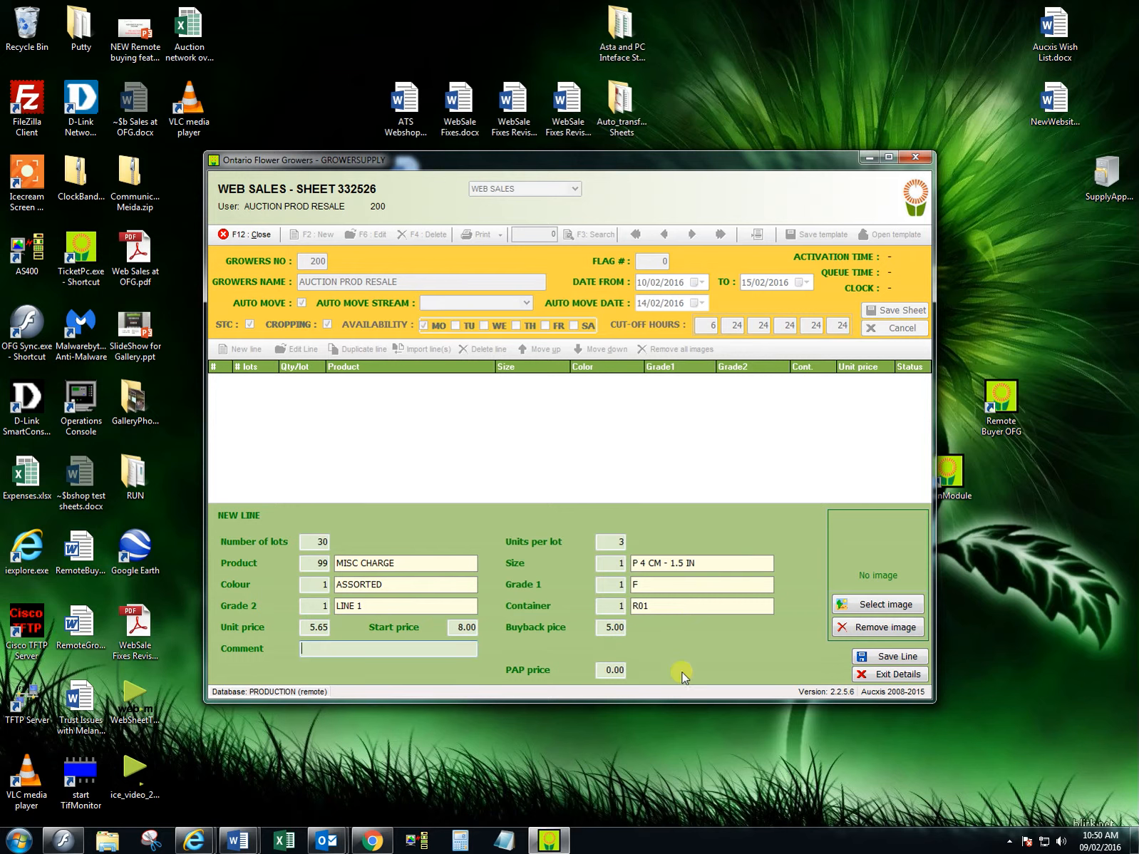
pyautogui.click(606, 674)
pyautogui.write('5.65')
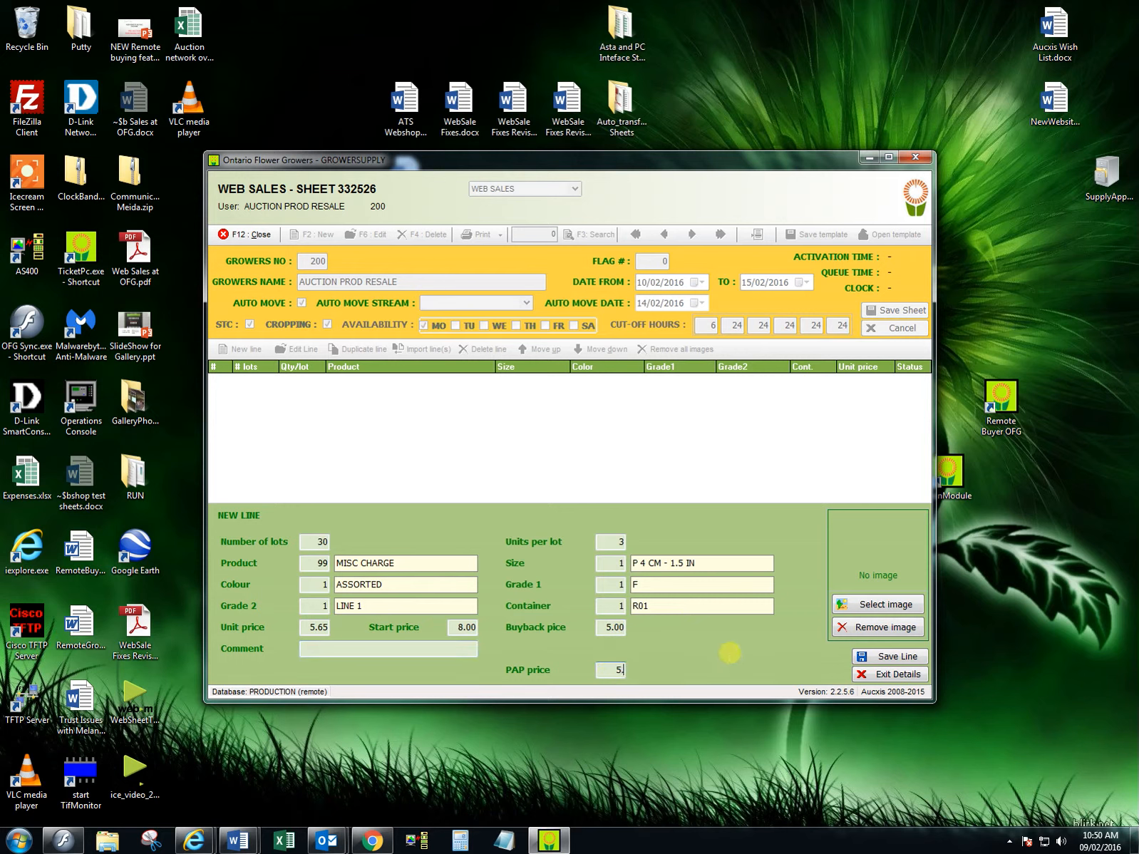
# - Attach screen.JPG from the C: drive to the line, then save the line and exit its details
pyautogui.click(891, 605)
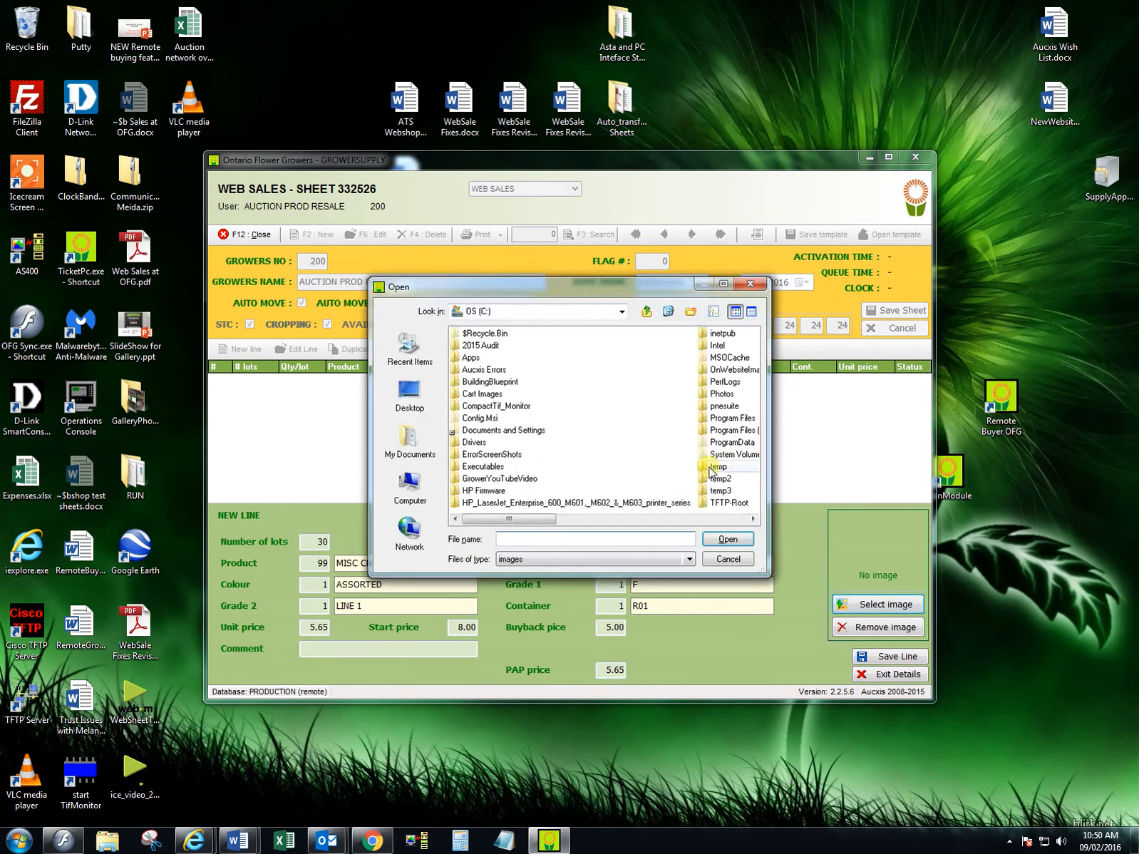
pyautogui.click(752, 520)
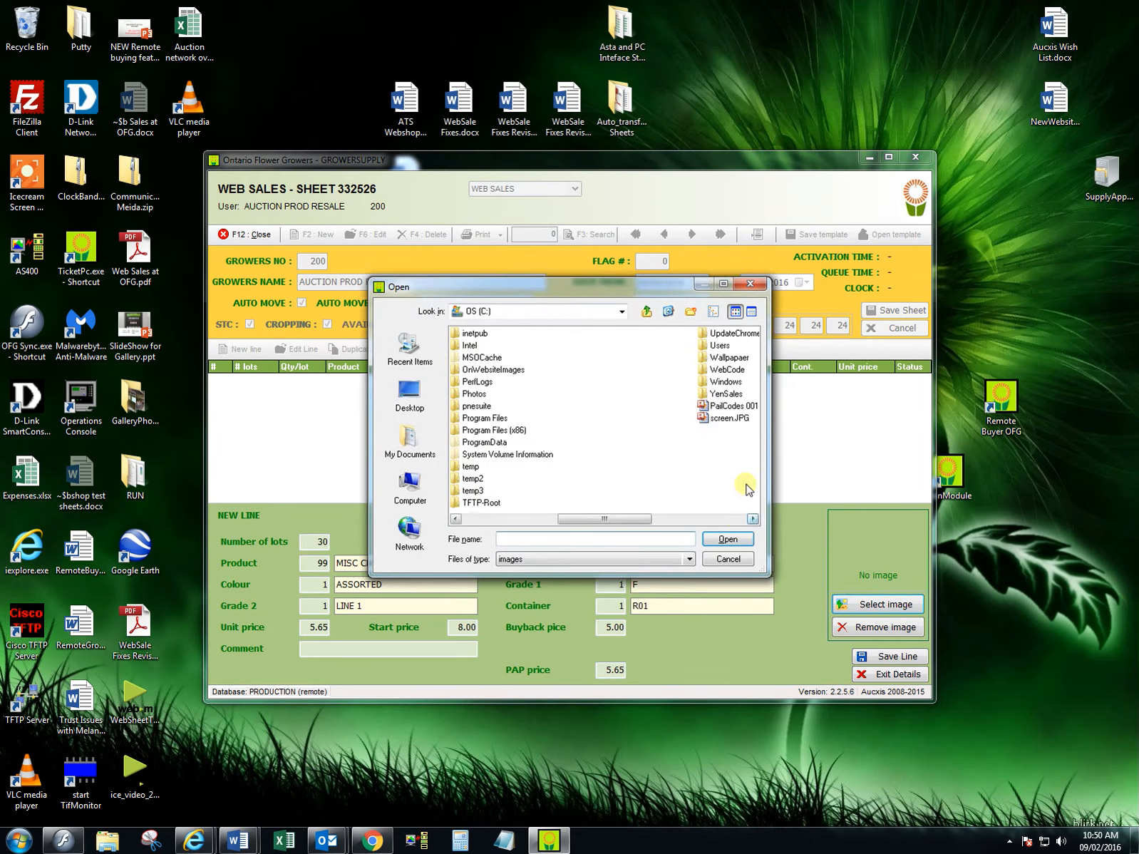
pyautogui.doubleClick(724, 418)
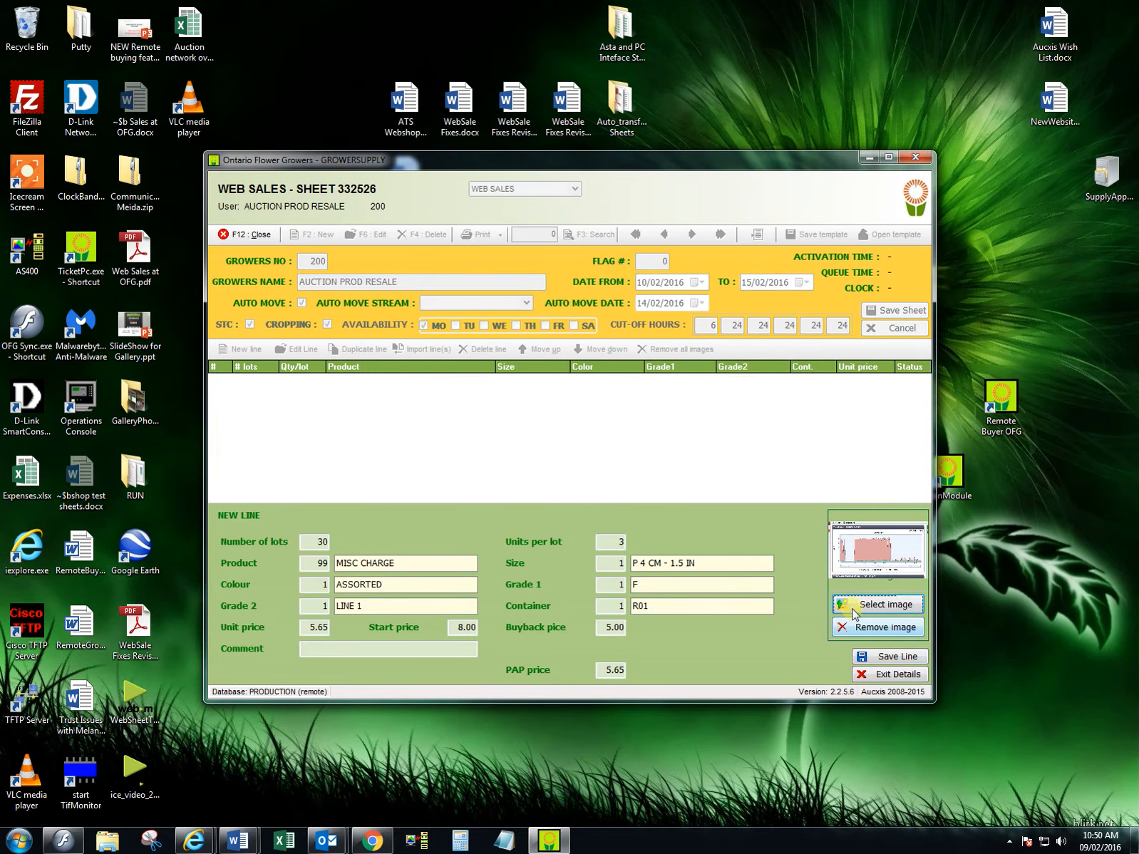
pyautogui.click(889, 658)
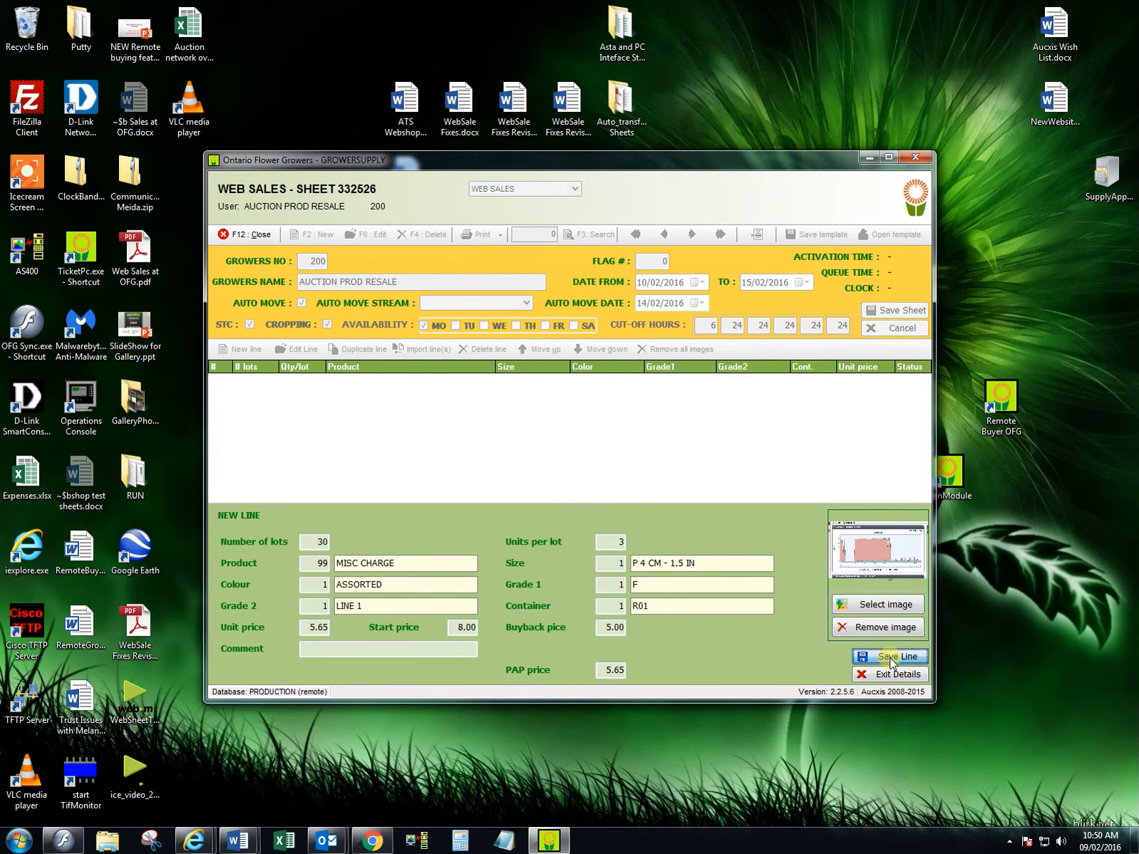
pyautogui.click(884, 674)
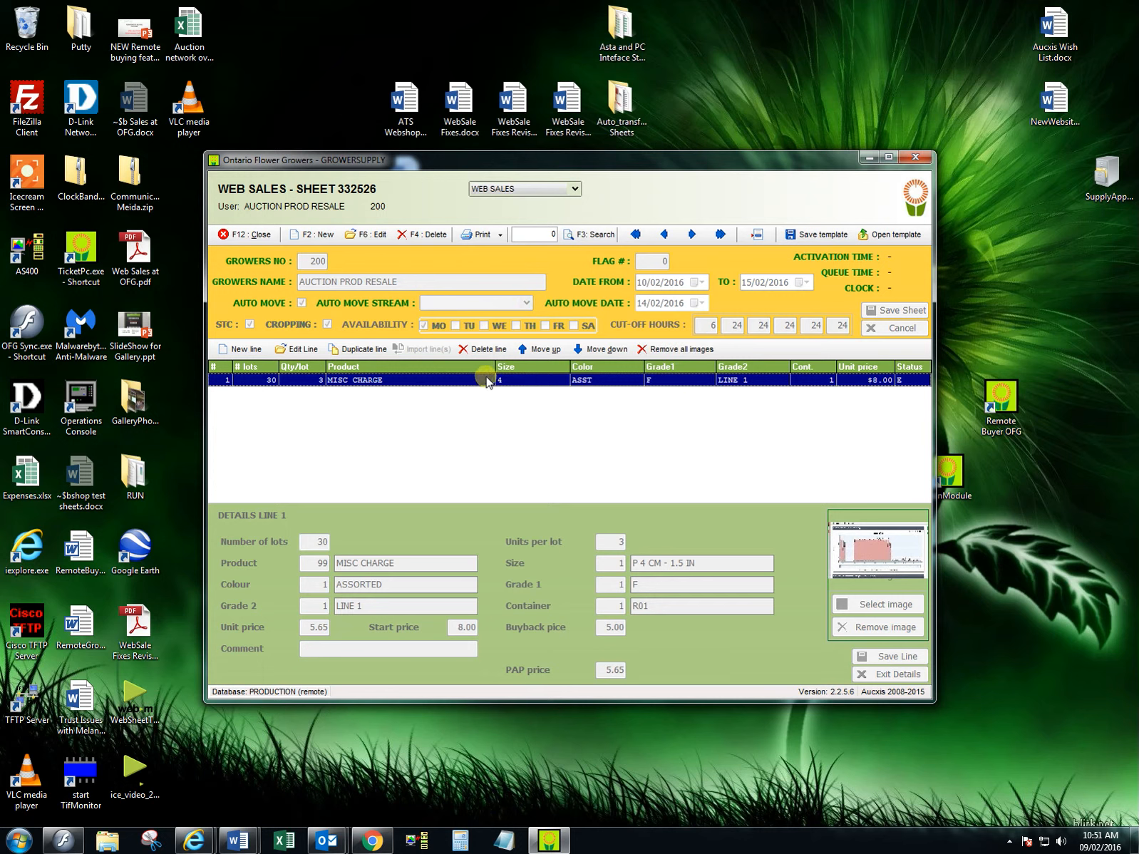
# - Delete the STC sheet with confirmation and reselect WEB SALES as the sheet type
pyautogui.click(435, 241)
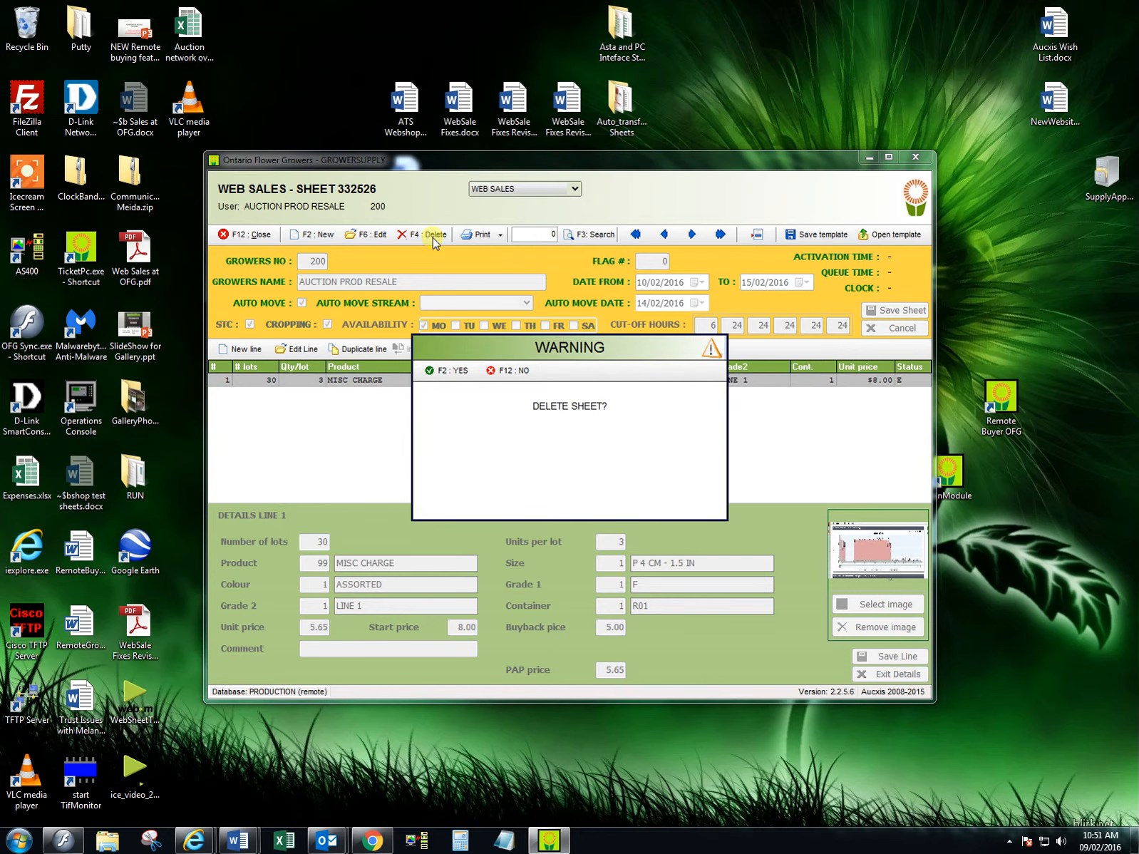
pyautogui.click(460, 372)
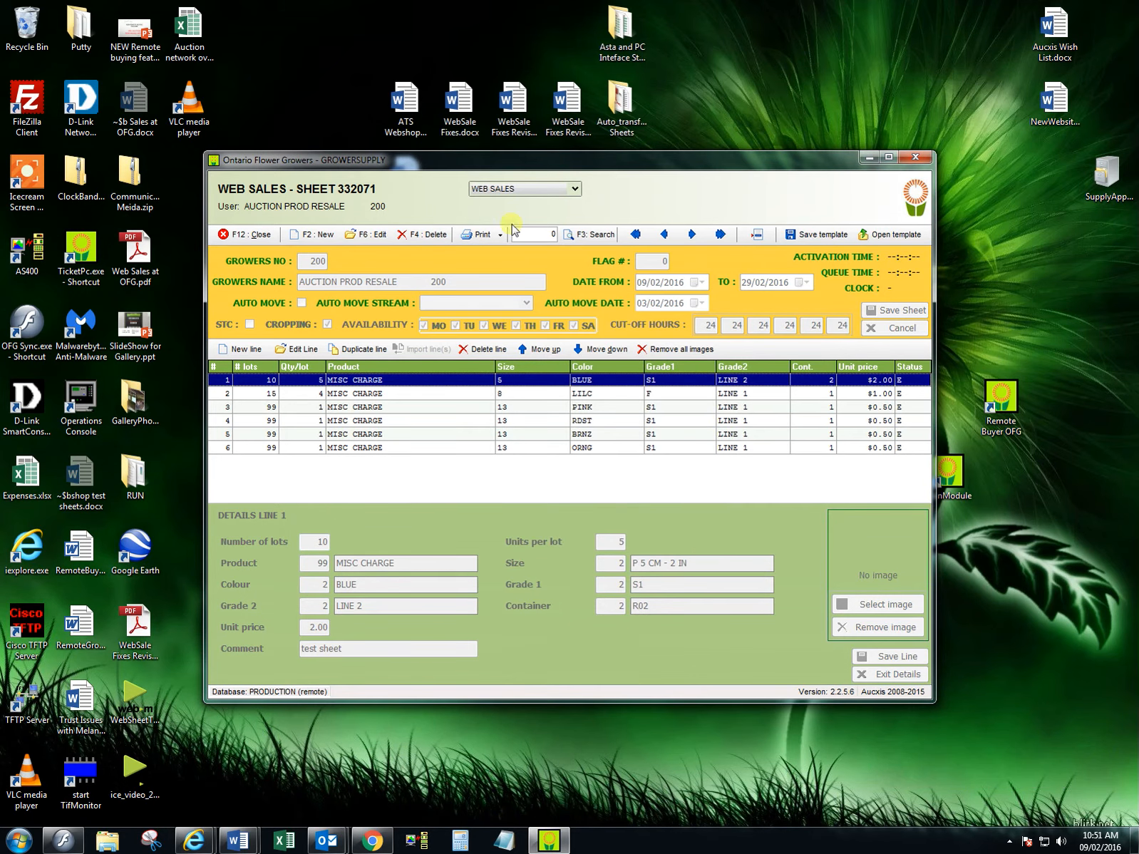
pyautogui.click(567, 191)
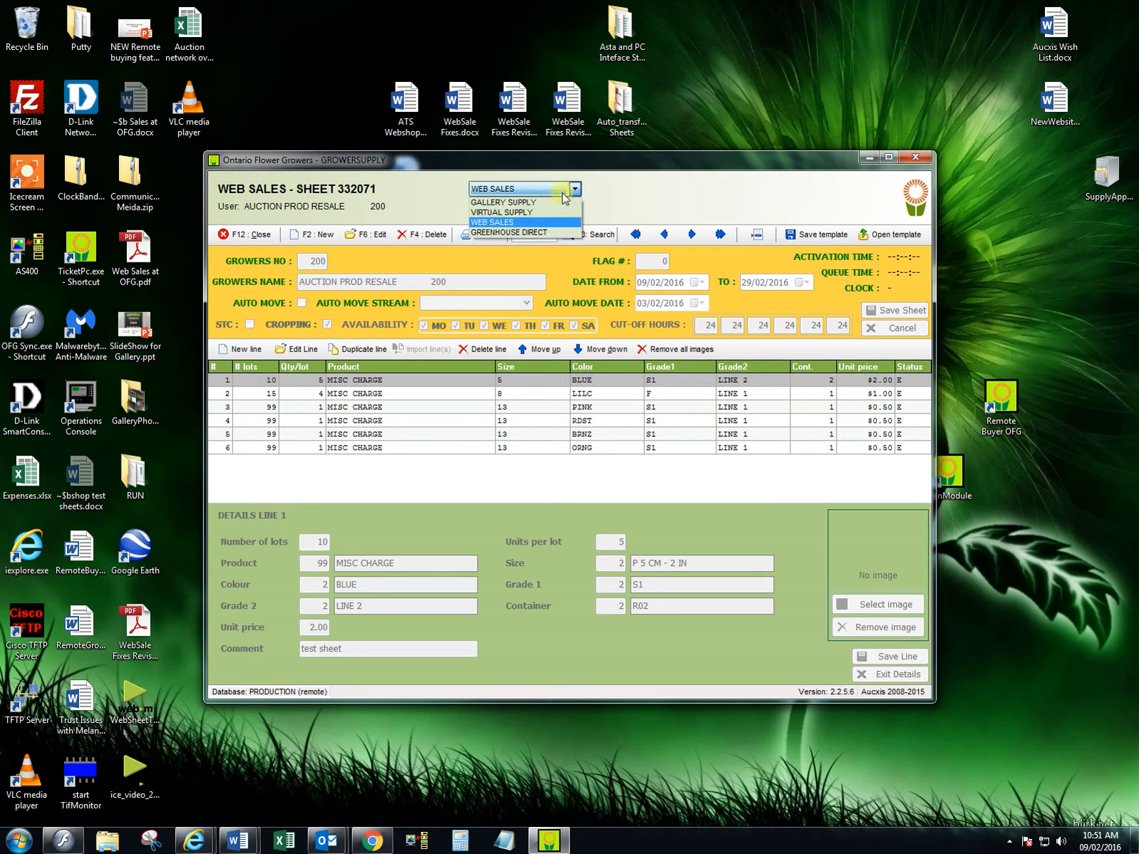
pyautogui.click(508, 222)
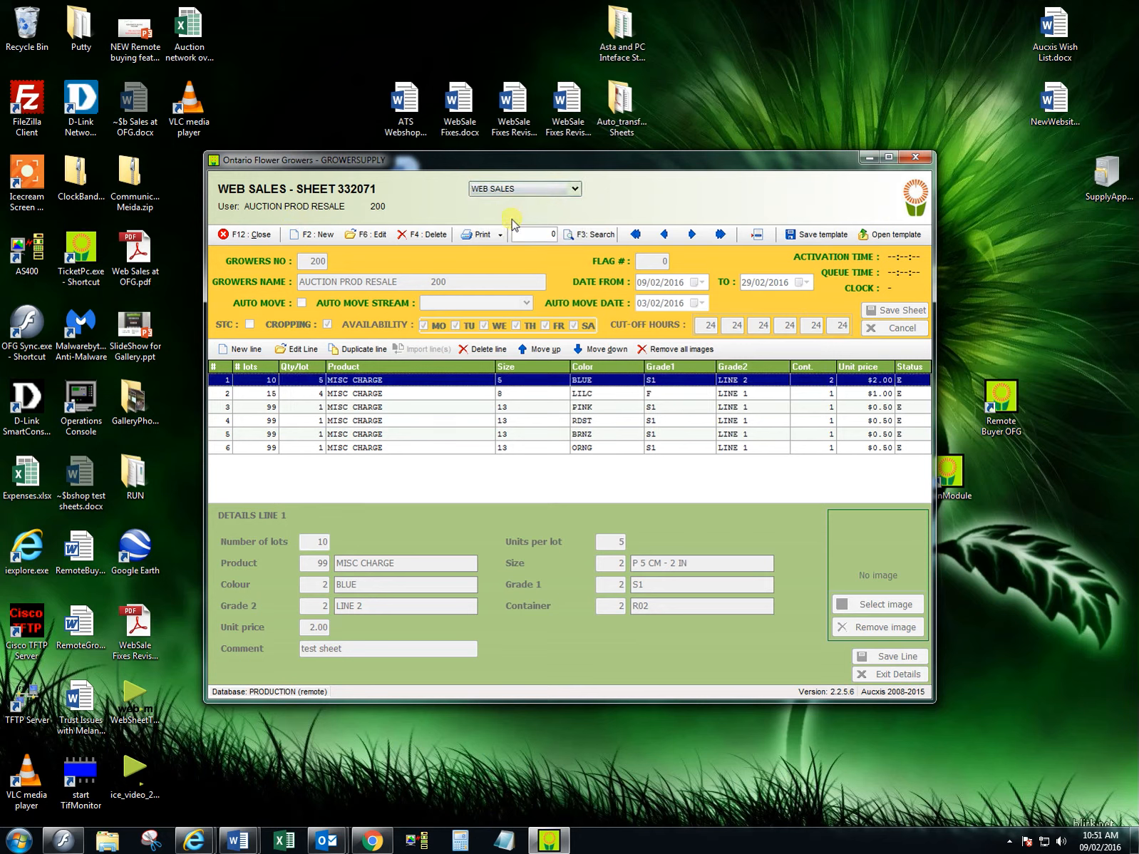
# - Start a new web sales sheet and set its end date to 24/02/2016
pyautogui.click(312, 234)
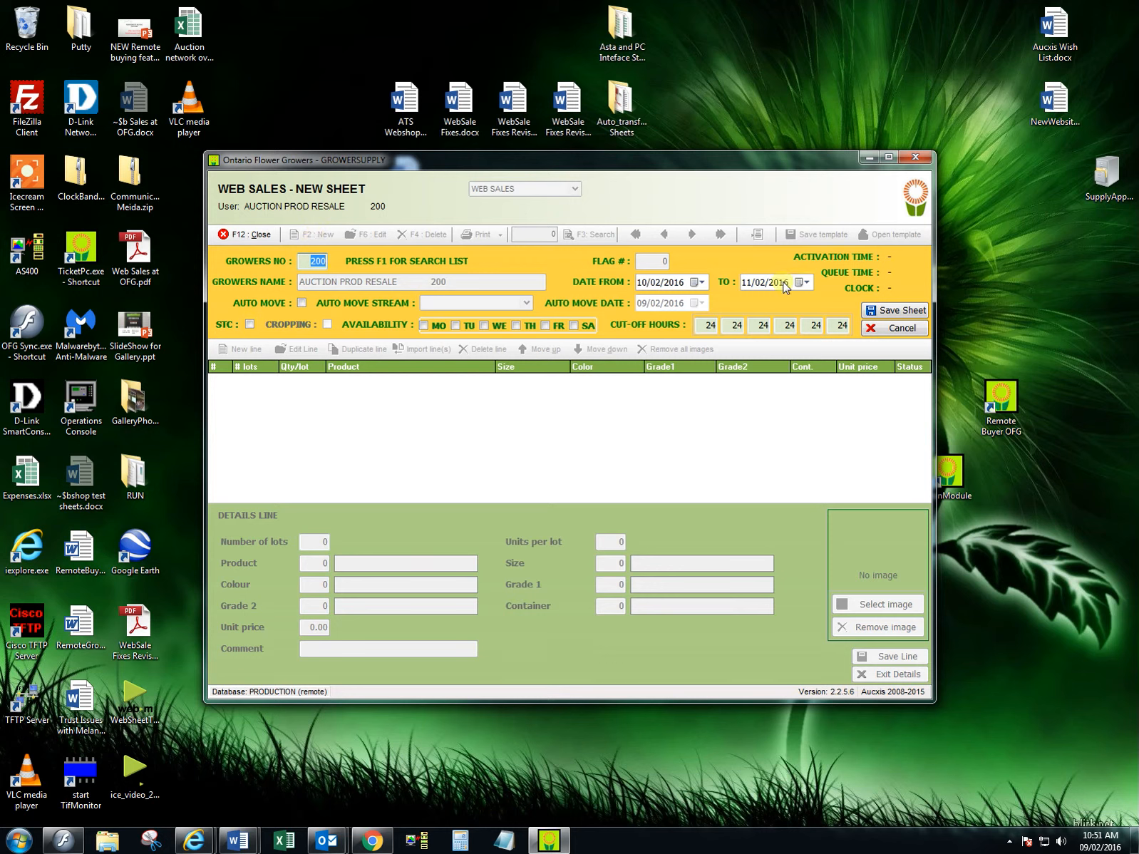
pyautogui.click(701, 283)
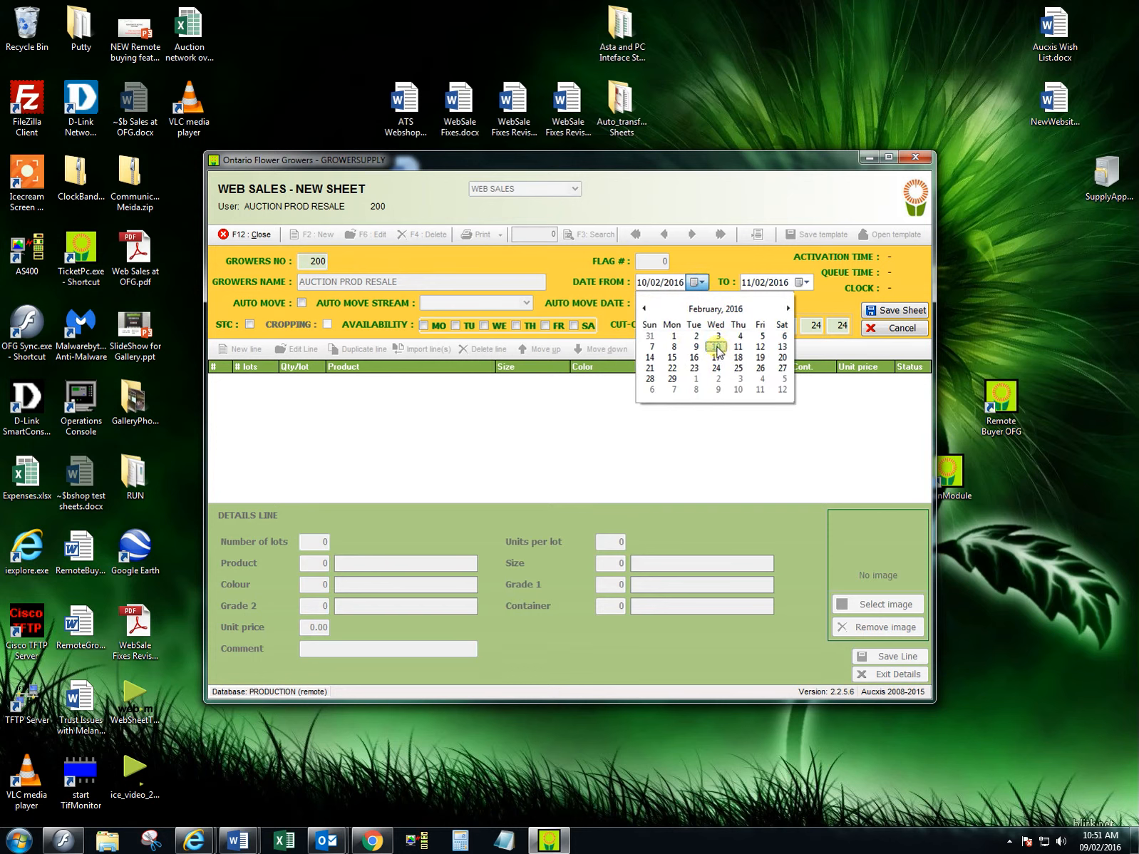
pyautogui.click(805, 284)
pyautogui.click(807, 285)
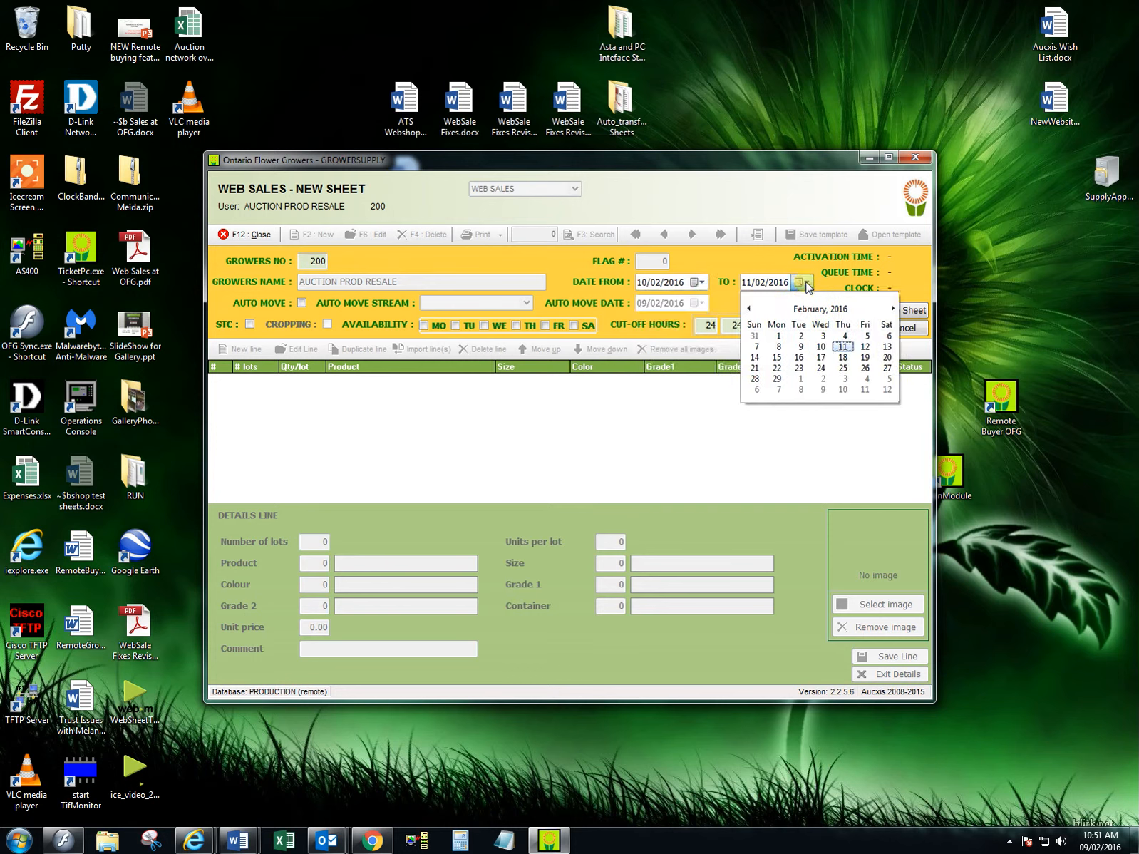
pyautogui.click(822, 368)
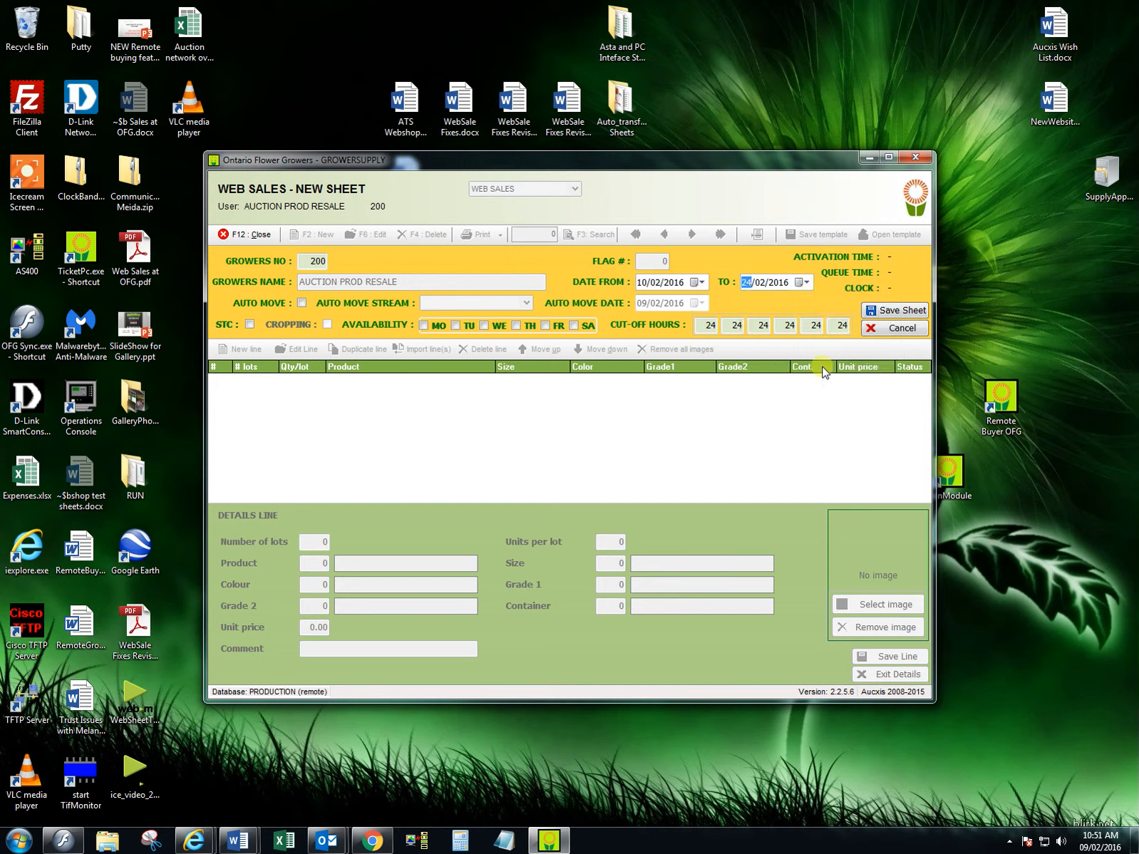
# - Enable auto move for the sheet with the GALLERY SUPPLY stream and an auto move date of 23/02/2016
pyautogui.click(302, 302)
pyautogui.click(527, 304)
pyautogui.click(489, 320)
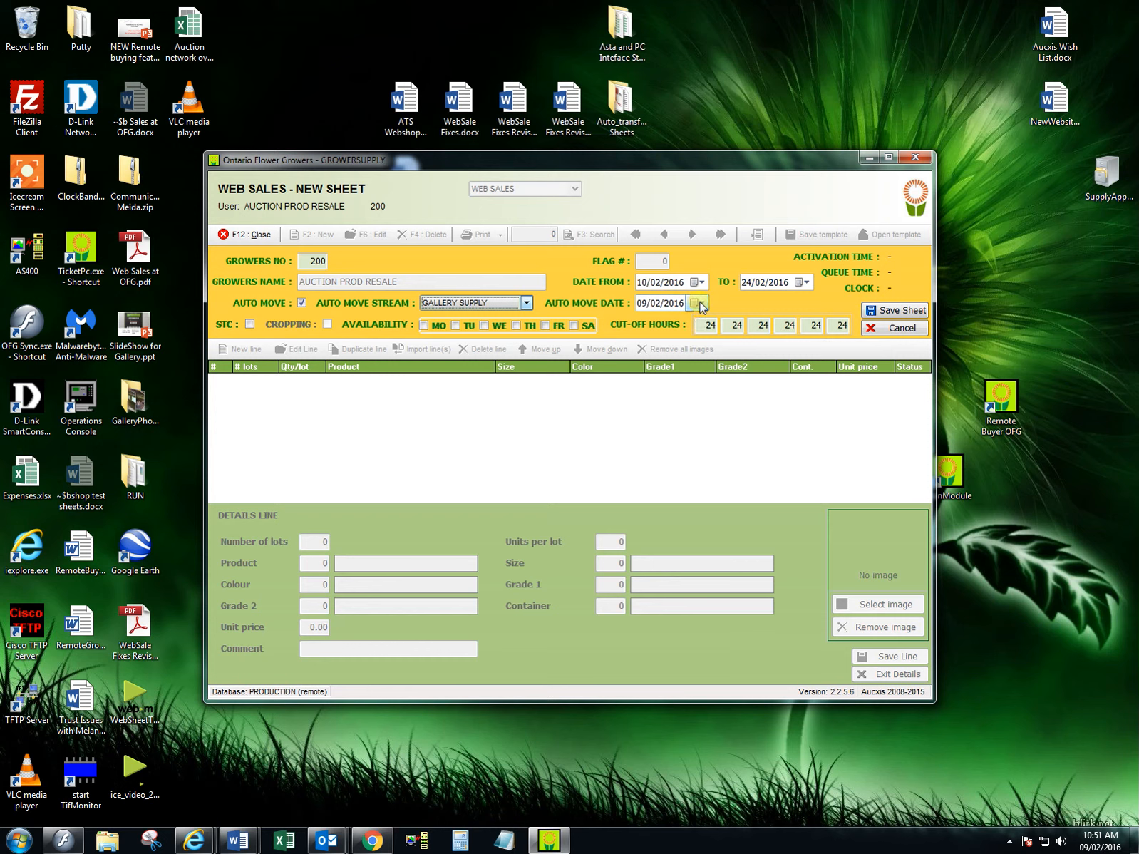
pyautogui.click(803, 283)
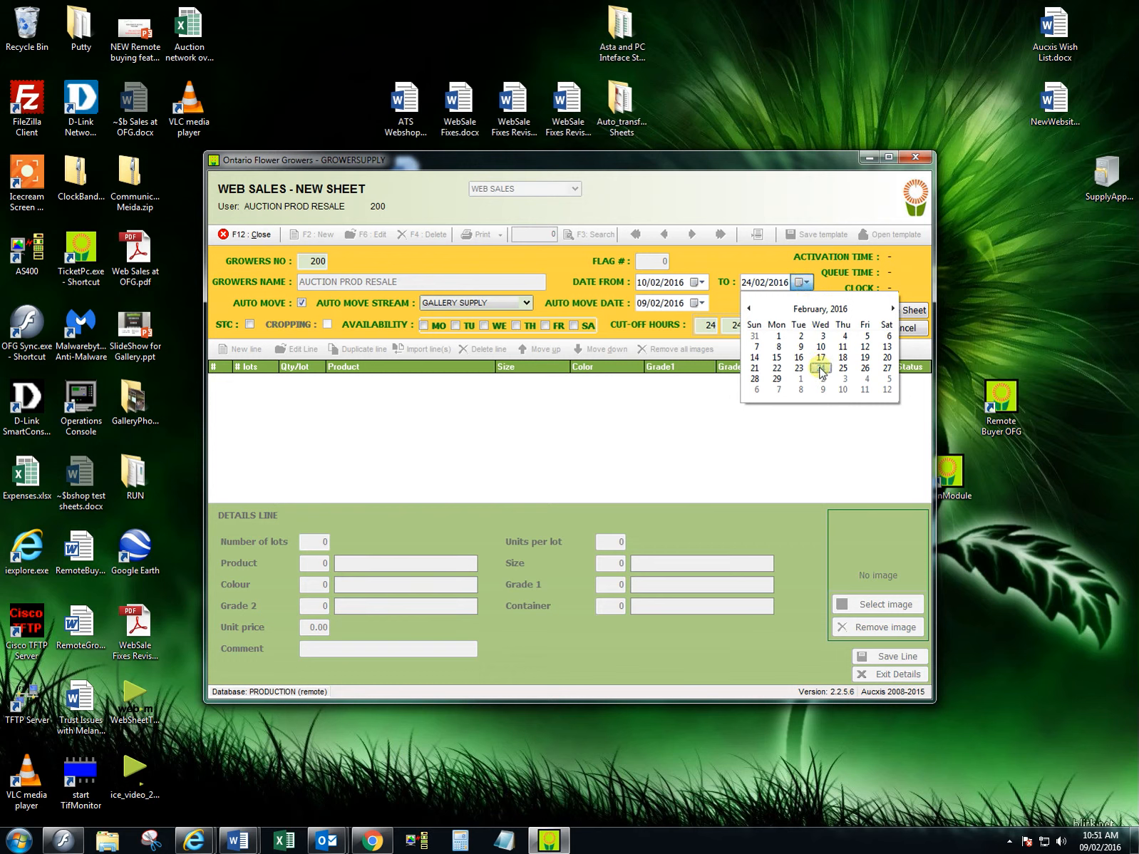
pyautogui.click(740, 283)
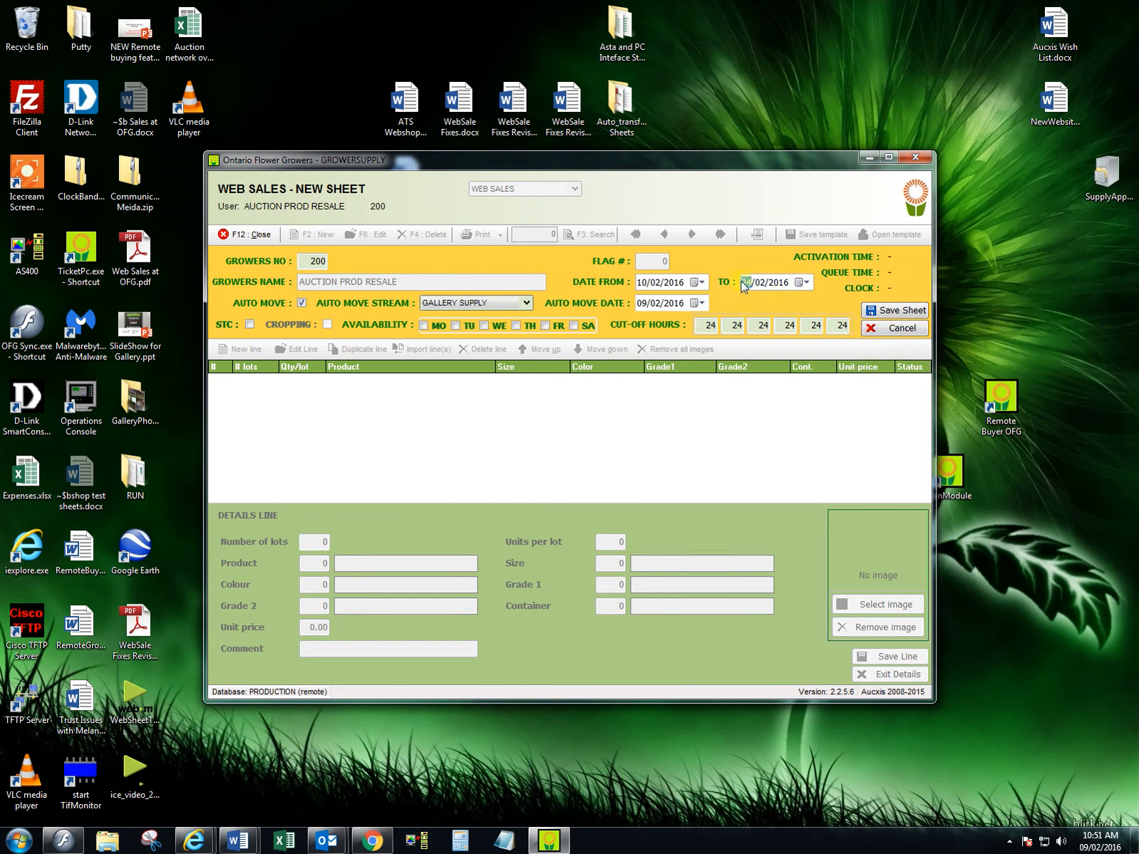
pyautogui.click(700, 303)
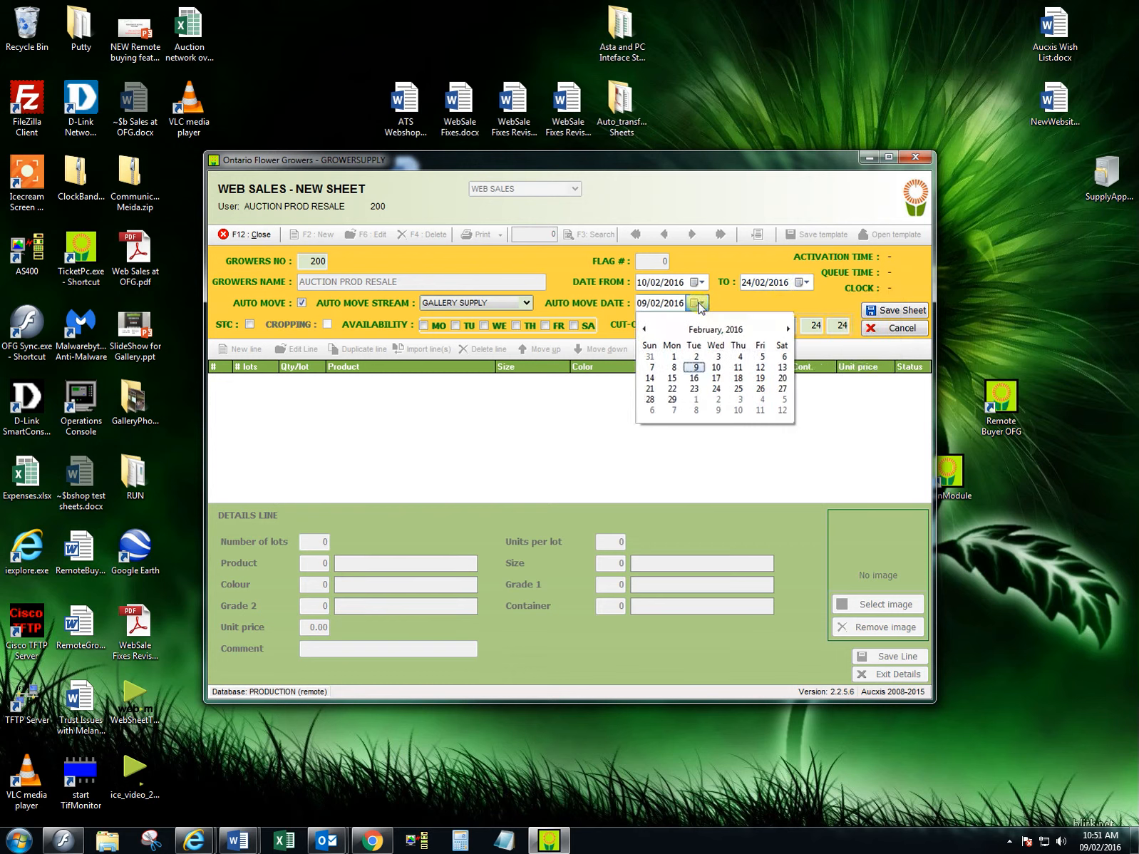
pyautogui.click(696, 389)
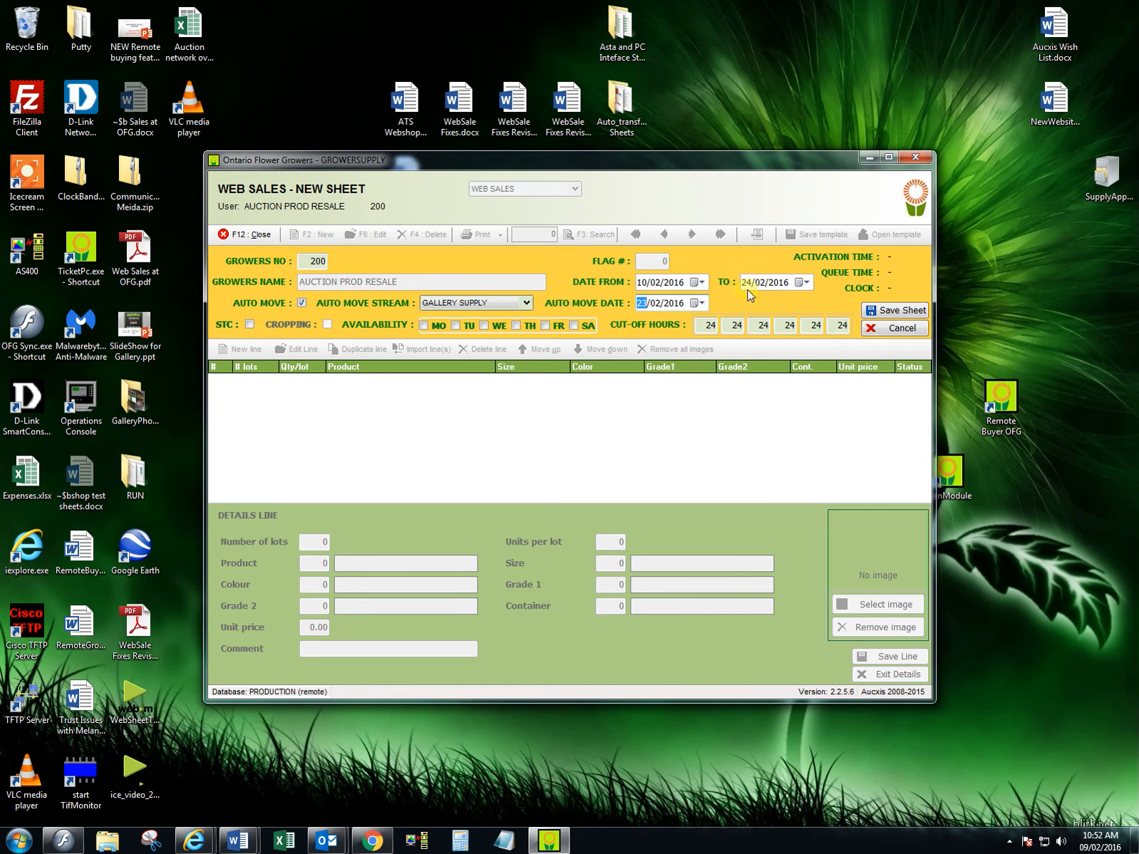
pyautogui.click(644, 308)
# - Mark the sheet as available on Monday, Tuesday and Thursday, then save it and confirm
pyautogui.click(437, 326)
pyautogui.click(468, 326)
pyautogui.click(529, 326)
pyautogui.click(710, 326)
pyautogui.click(884, 318)
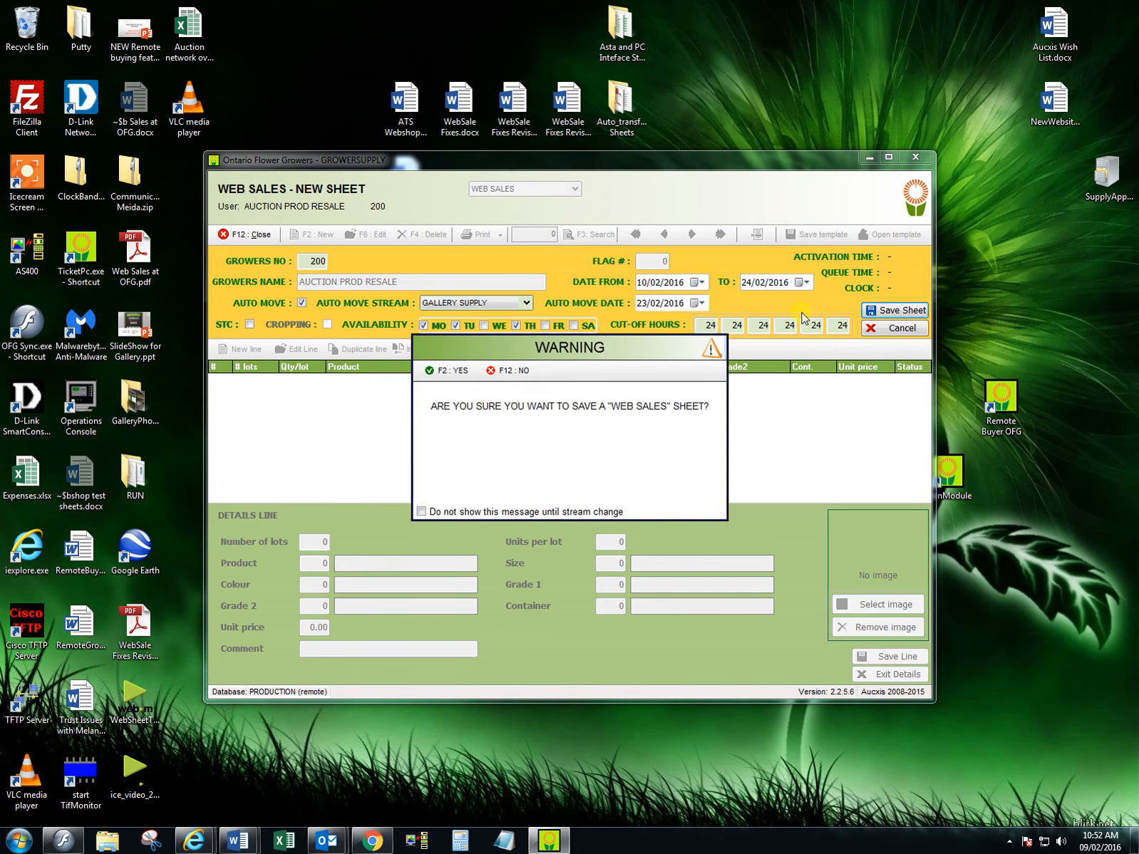
pyautogui.click(452, 374)
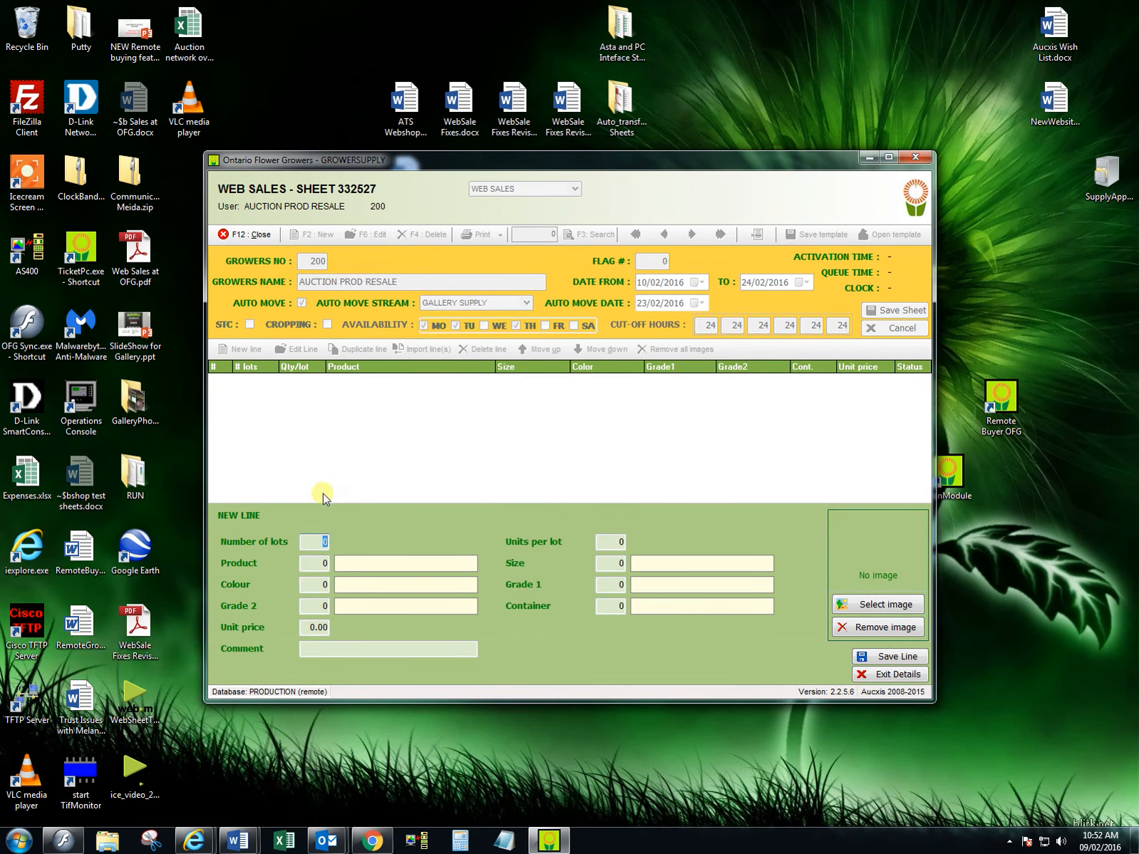
# - Fill in a line with 20 lots, 20 units per lot, product 99, code 3 for size, colour, grades and container, and unit price 3.00
pyautogui.write('20')
pyautogui.press('Tab')
pyautogui.write('20')
pyautogui.press('Tab')
pyautogui.write('99')
pyautogui.press('Tab')
pyautogui.press('Tab')
pyautogui.write('3')
pyautogui.click(611, 564)
pyautogui.write('3')
pyautogui.press('Tab')
pyautogui.press('Tab')
pyautogui.write('3')
pyautogui.press('Tab')
pyautogui.write('3')
pyautogui.press('Tab')
pyautogui.write('3')
pyautogui.press('Tab')
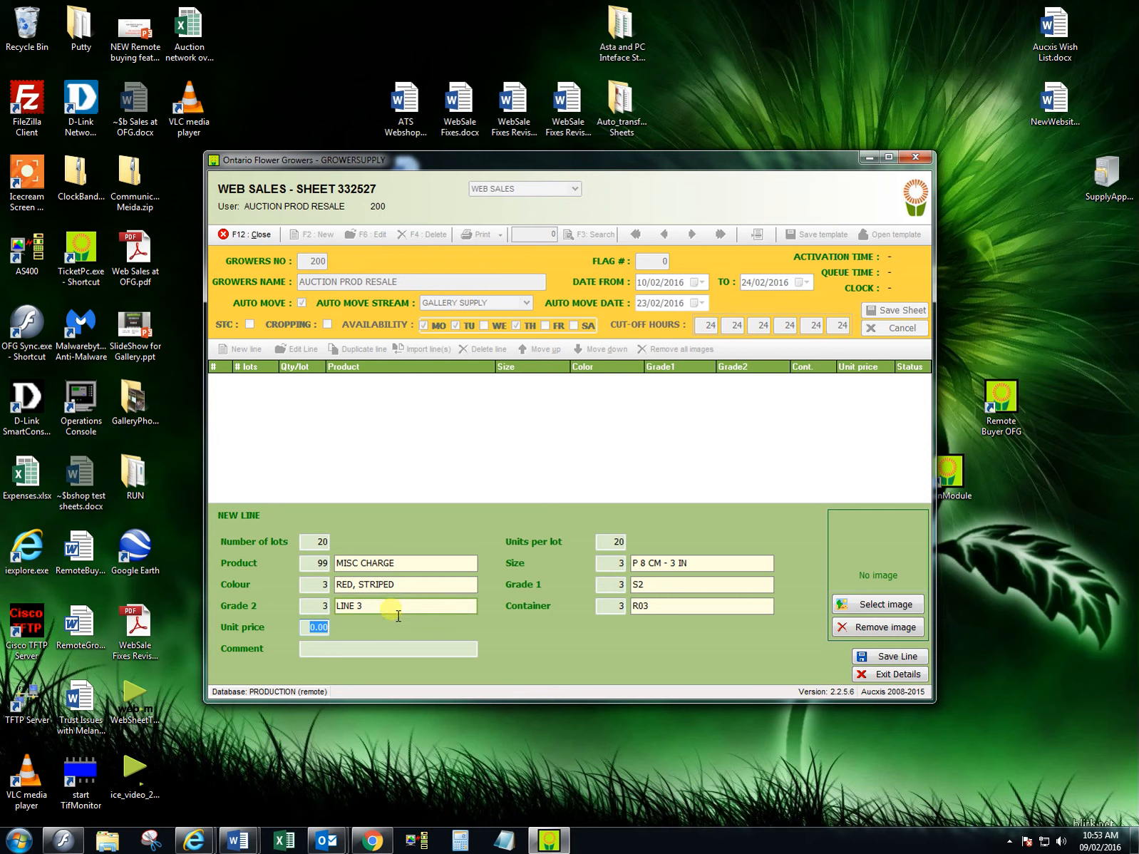
pyautogui.write('3.00')
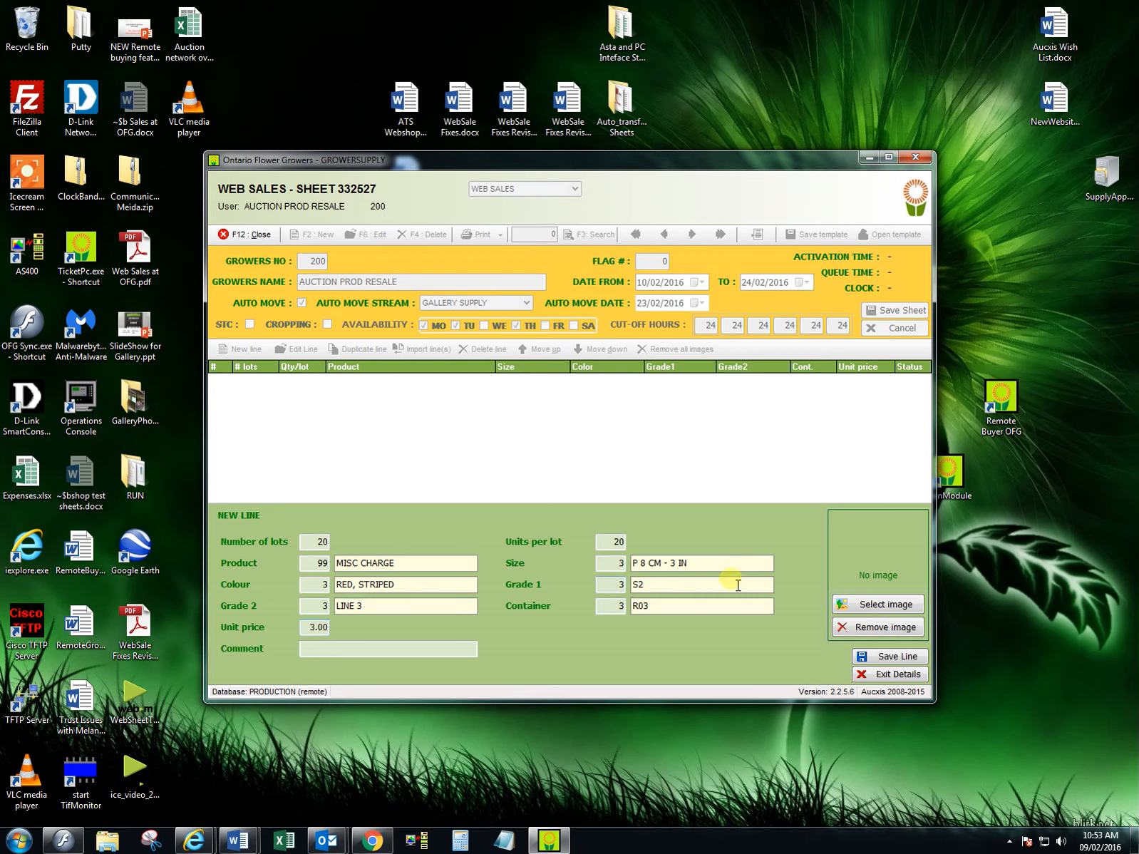
# - Attach screen.JPG to the new line, then save the line and exit its details
pyautogui.click(904, 604)
pyautogui.click(753, 519)
pyautogui.click(725, 419)
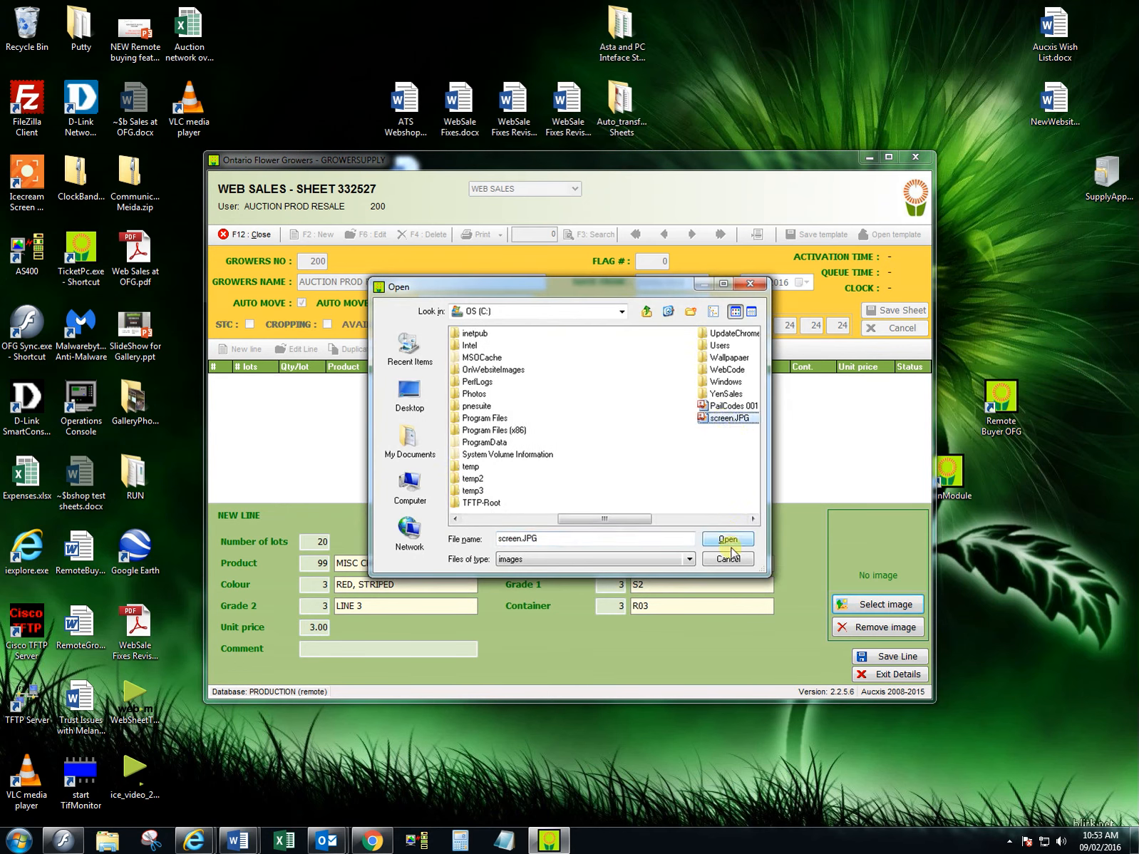
pyautogui.doubleClick(726, 419)
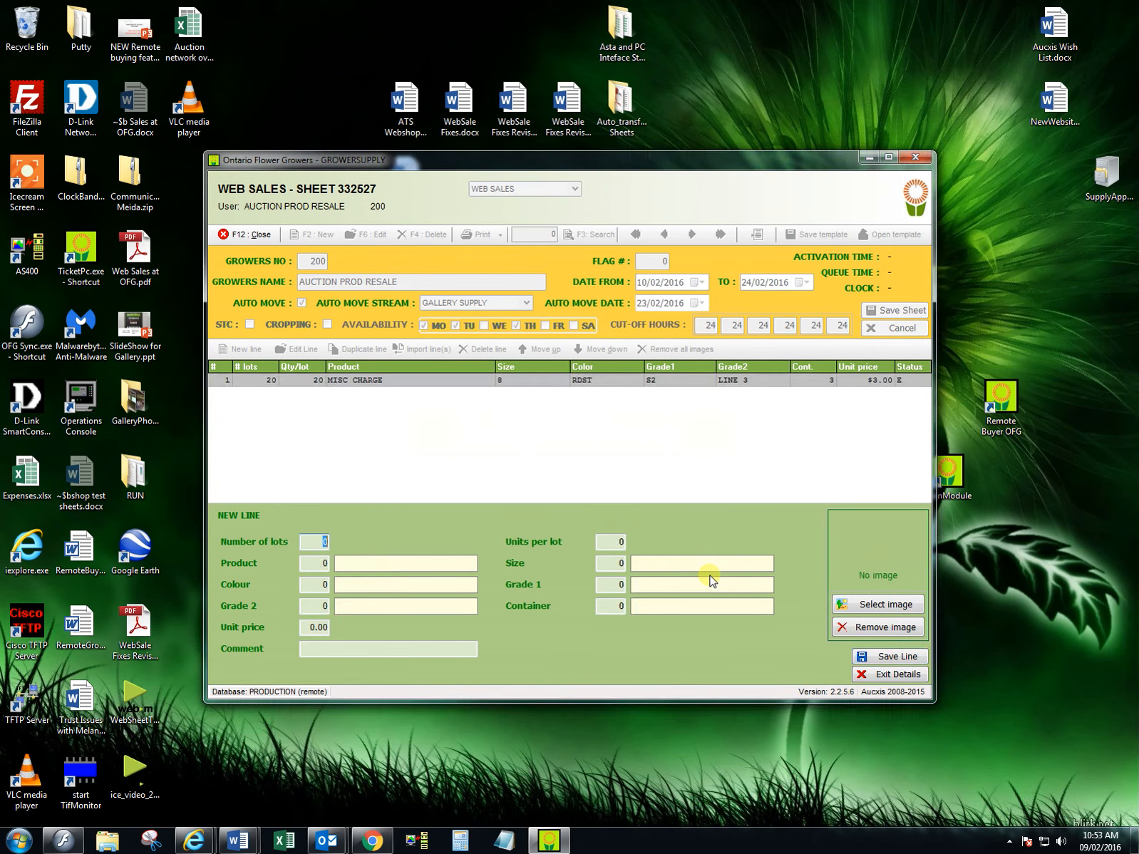
pyautogui.click(871, 673)
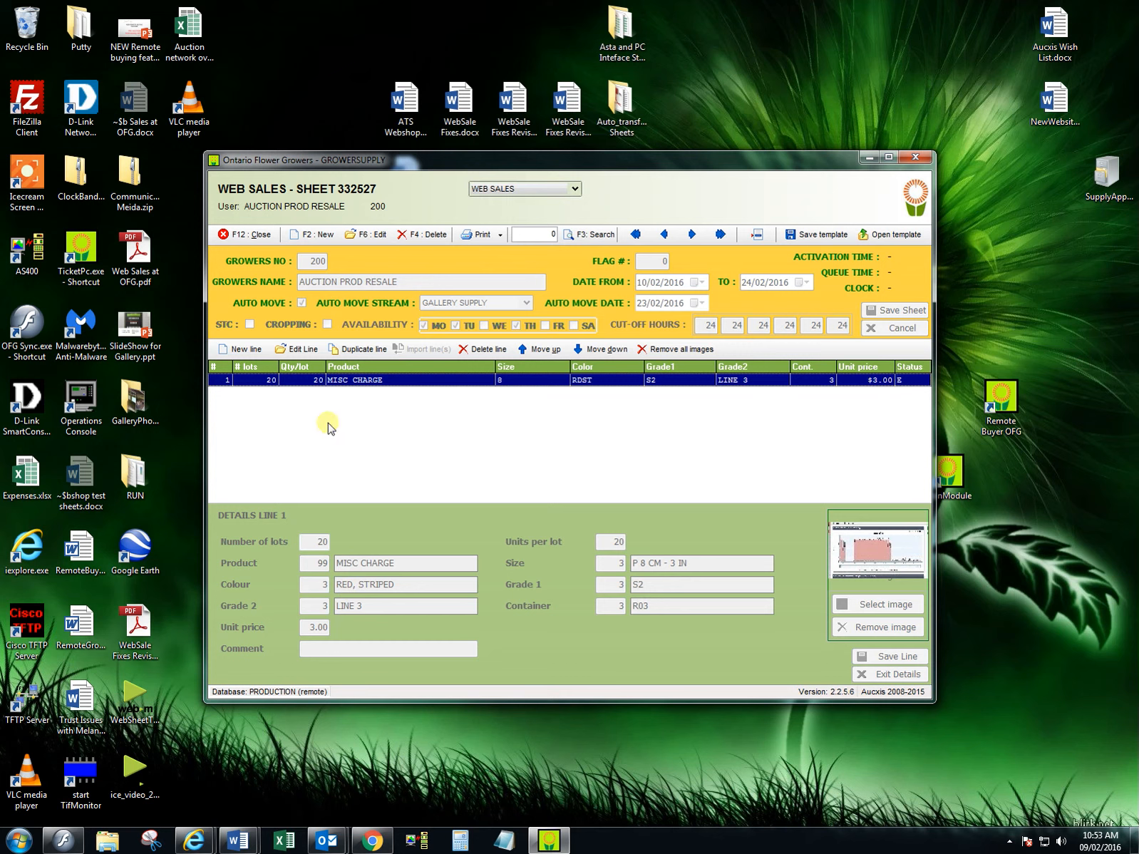